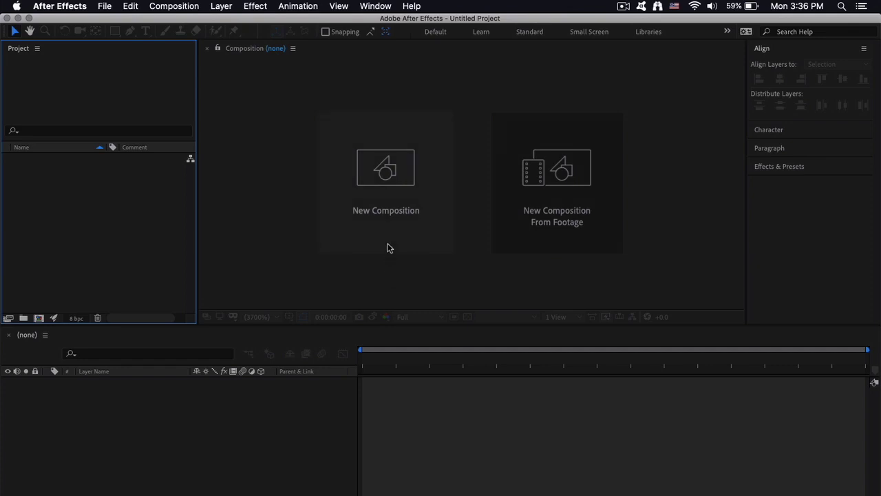
Step: Create Comp 1 from the HDV/HDTV 720 25 preset: 1280x720, 25 fps, 5 seconds, black background
click(389, 187)
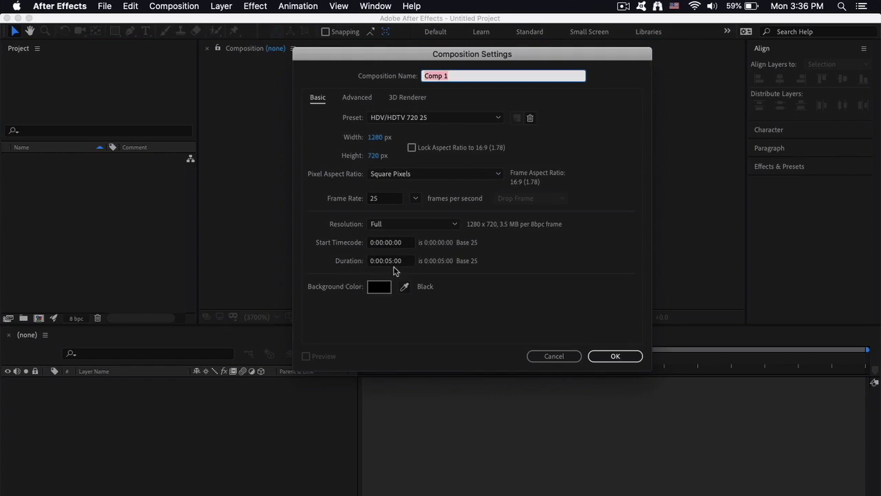
click(615, 356)
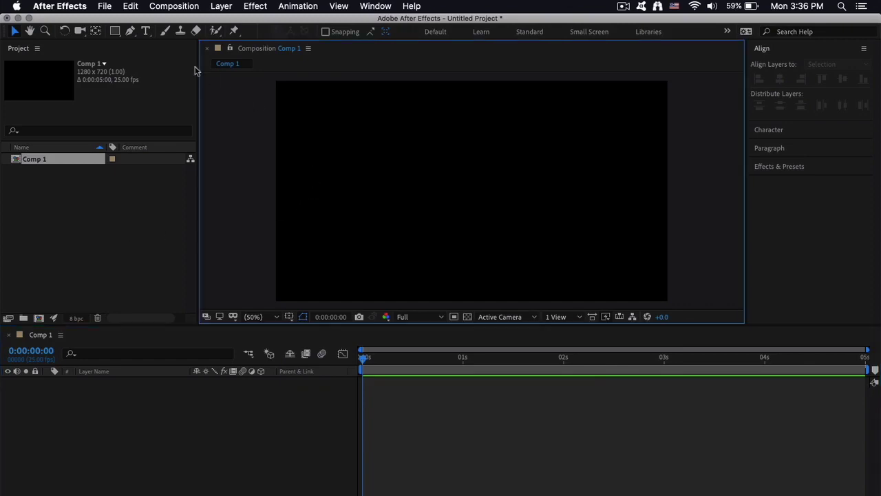
click(115, 31)
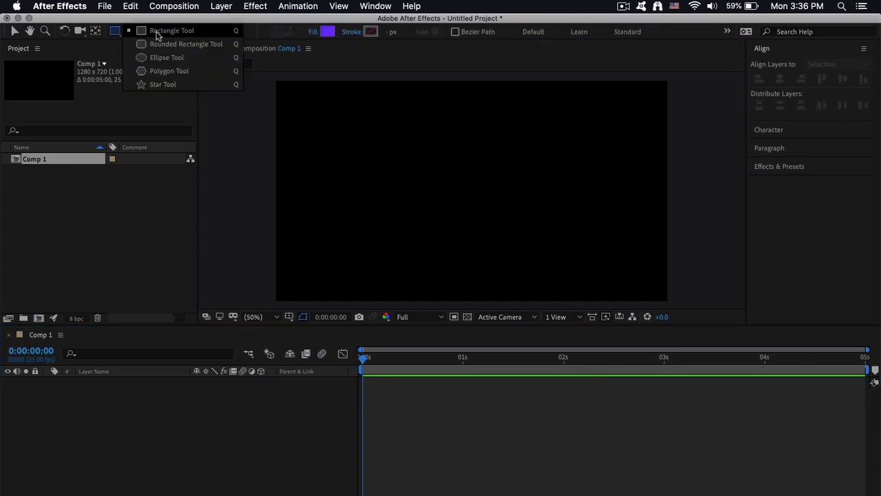
Step: Draw a purple square on the left side of Comp 1 and select its shape layer
drag(308, 170, 359, 218)
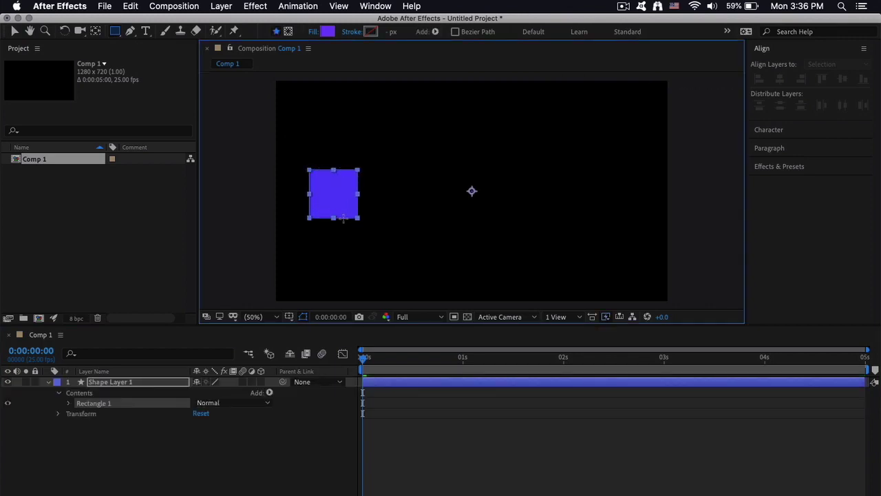
click(14, 31)
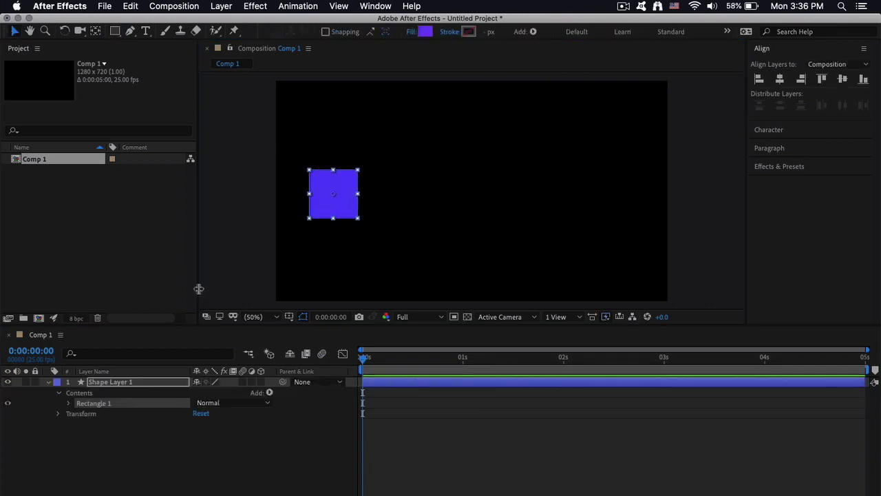
click(387, 258)
click(338, 220)
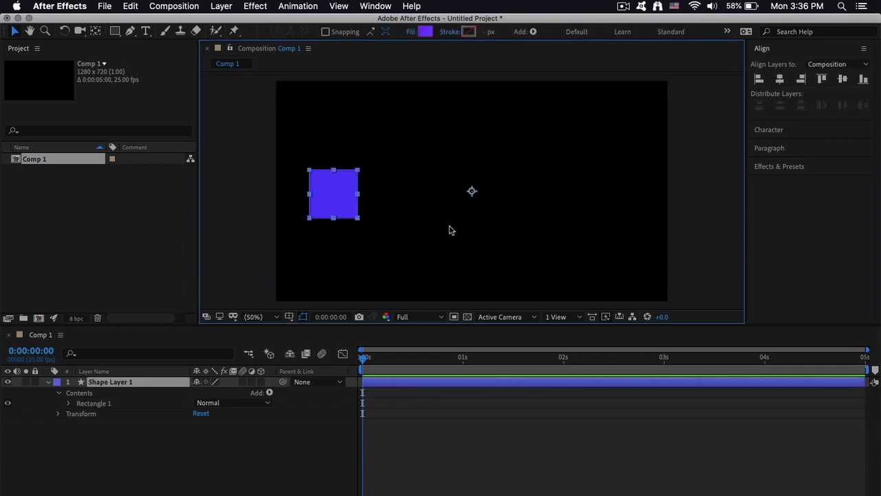
Step: Move Shape Layer 1's anchor point to the square's centre with the Pan Behind tool
click(96, 31)
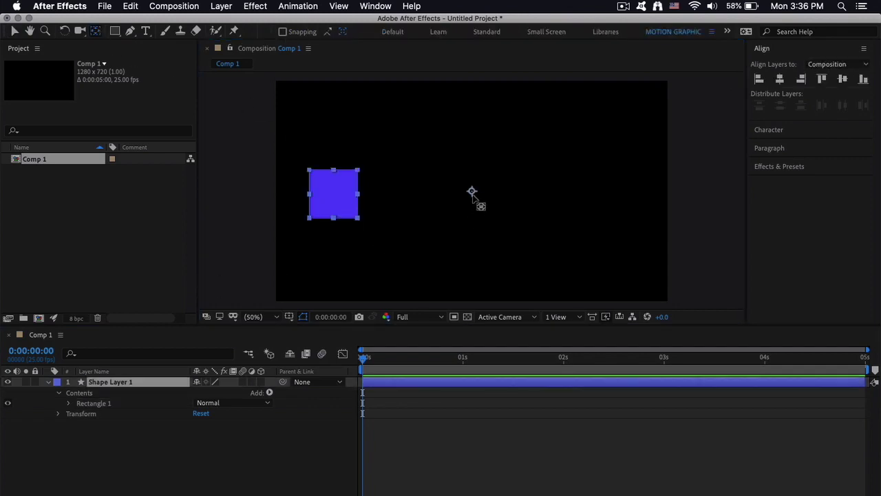
drag(472, 192, 333, 194)
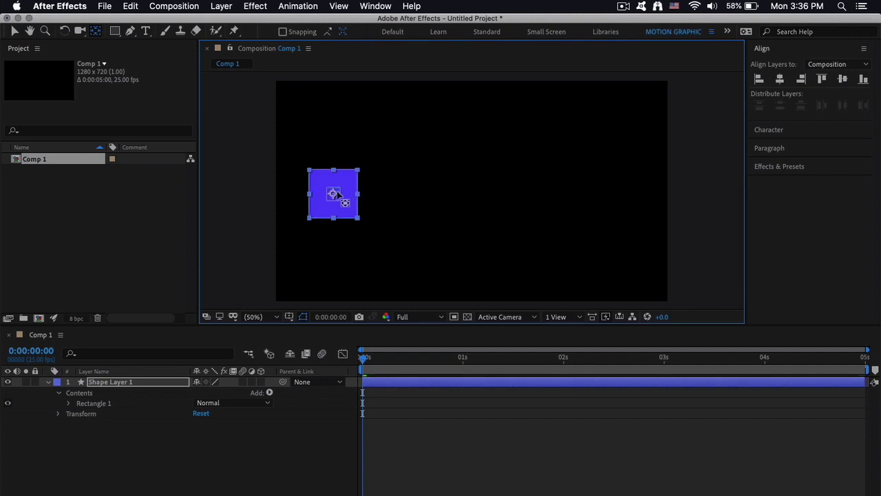
click(14, 31)
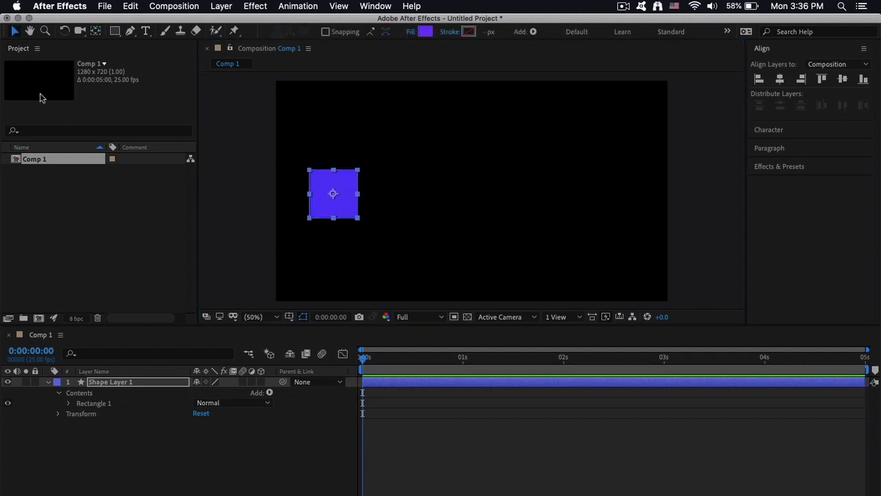
click(114, 260)
click(504, 217)
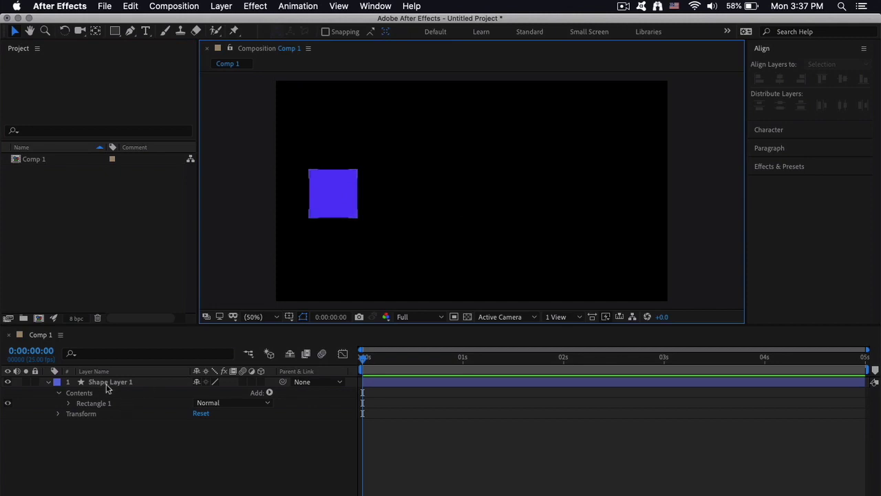
Step: Expand Shape Layer 1's Transform properties and select Position
click(106, 385)
click(46, 382)
click(49, 382)
click(58, 413)
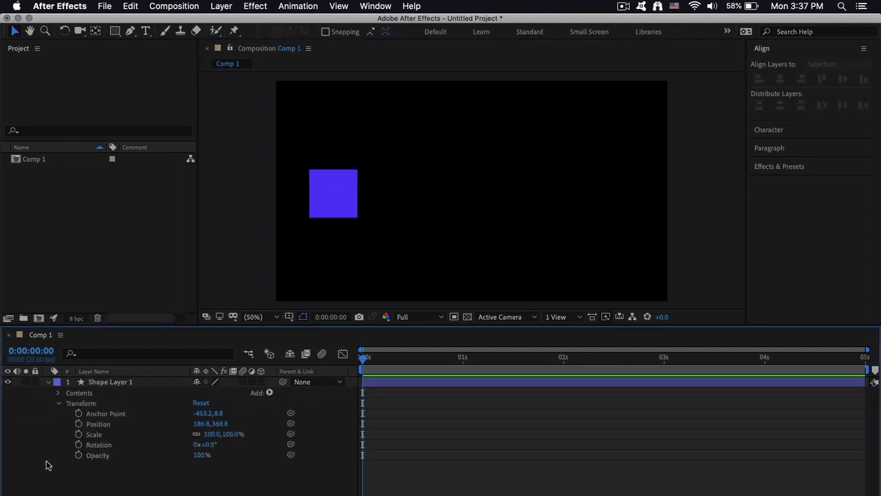
click(333, 219)
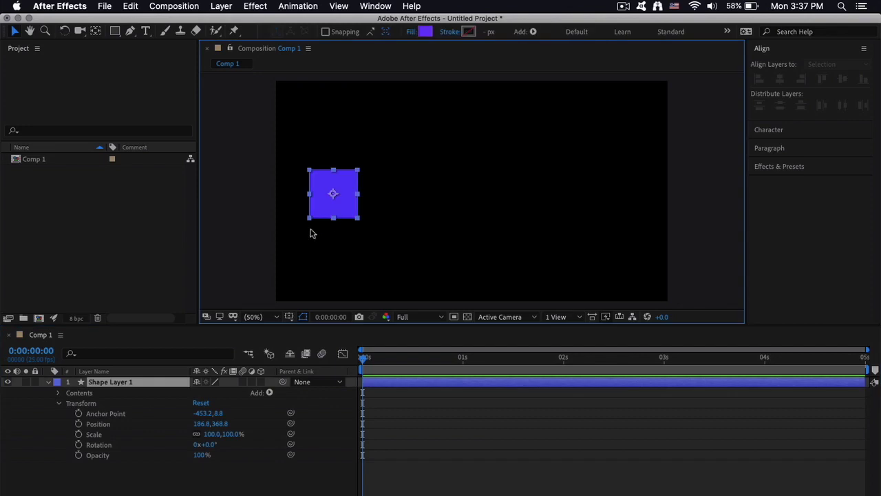
click(114, 426)
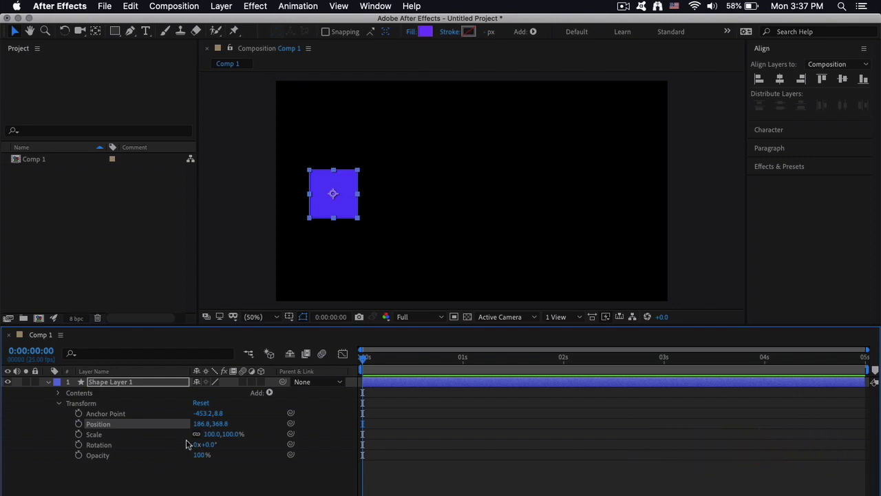
Step: Scrub Position X and Y to try other placements, then return the square to 186.8, 368.8
mouse_move(199, 424)
mouse_down()
mouse_move(372, 412)
mouse_move(390, 401)
mouse_up()
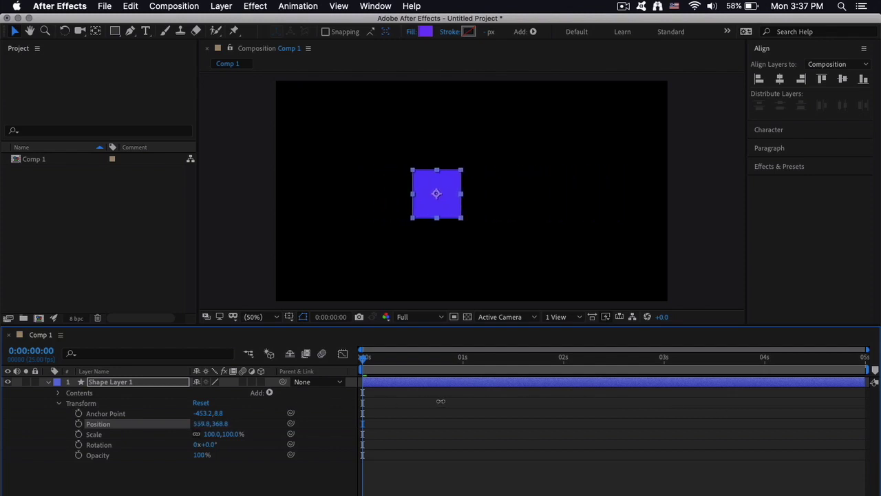
mouse_move(389, 401)
mouse_down()
mouse_move(683, 400)
mouse_move(663, 388)
mouse_move(567, 380)
mouse_move(428, 381)
mouse_up()
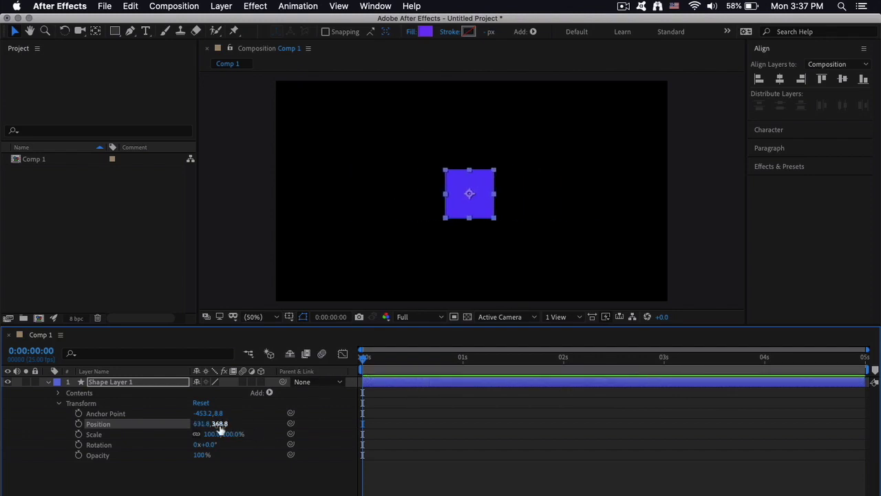
mouse_move(217, 423)
mouse_down()
mouse_move(146, 416)
mouse_move(221, 412)
mouse_move(205, 406)
mouse_up()
drag(205, 406, 205, 411)
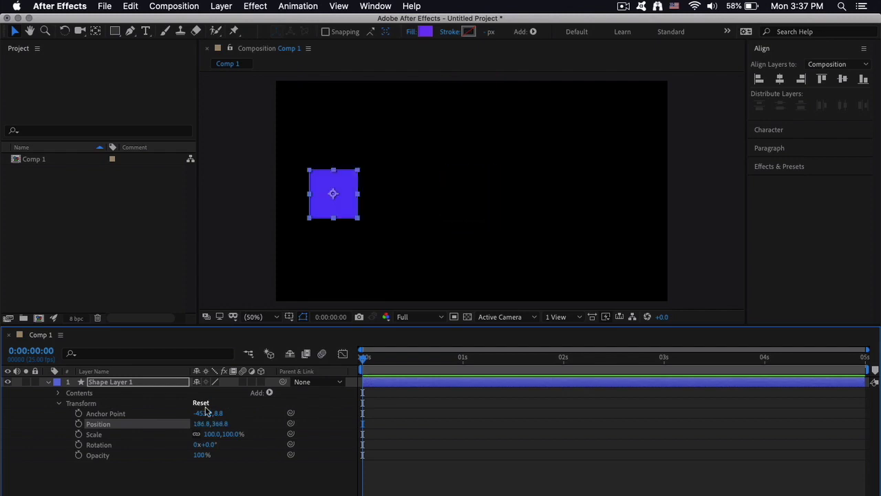
click(82, 475)
click(81, 439)
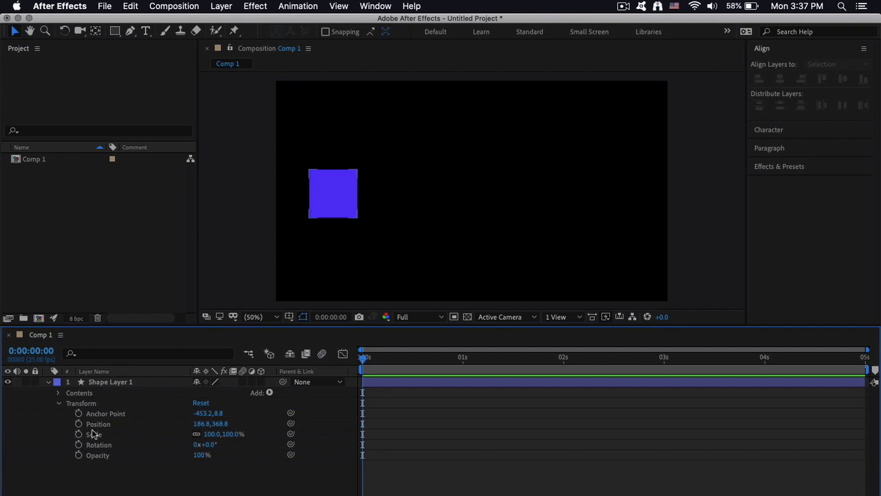
click(92, 427)
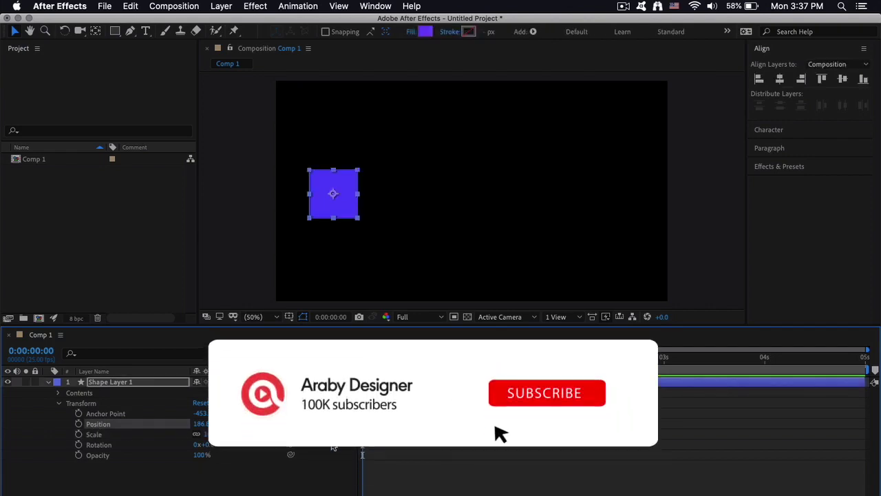
mouse_move(362, 357)
mouse_down()
mouse_move(869, 358)
mouse_move(365, 359)
mouse_move(455, 359)
mouse_move(403, 358)
mouse_up()
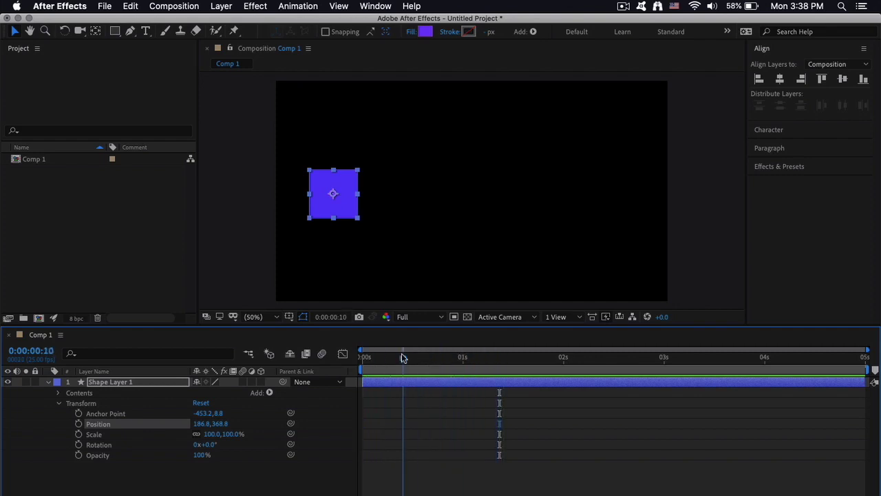
drag(403, 362, 363, 359)
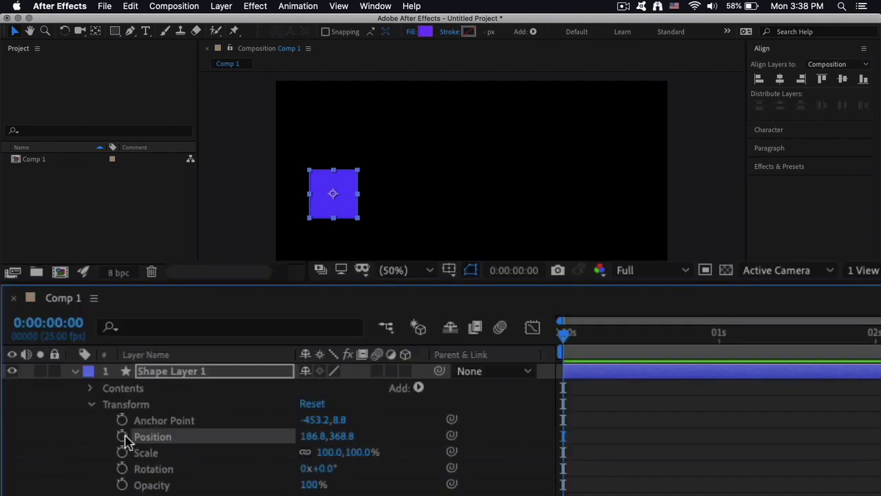
Step: Keyframe Position at 0 s, then at 1 s slide the square to the right for a second keyframe
click(78, 423)
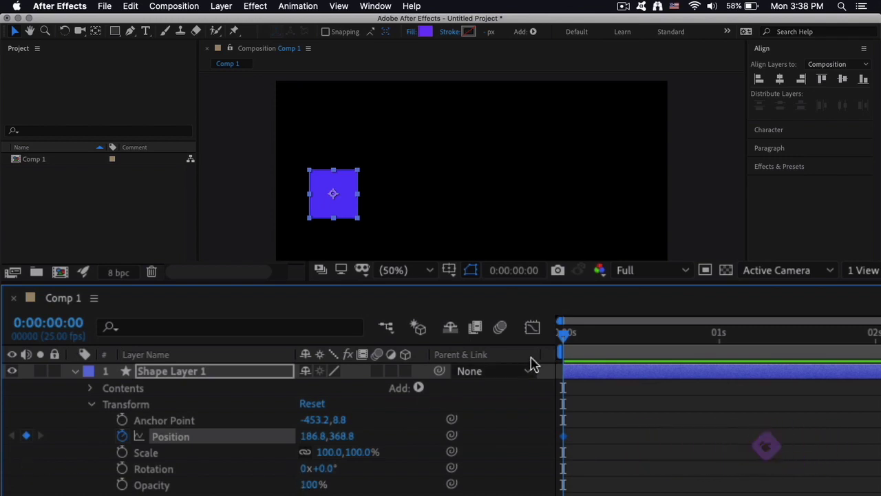
drag(566, 335, 720, 335)
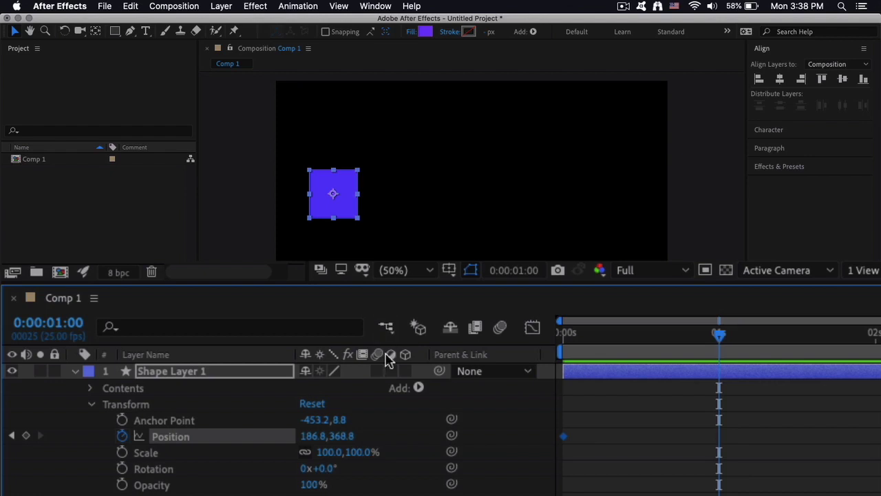
mouse_move(310, 435)
mouse_down()
mouse_move(714, 430)
mouse_move(696, 408)
mouse_move(710, 408)
mouse_up()
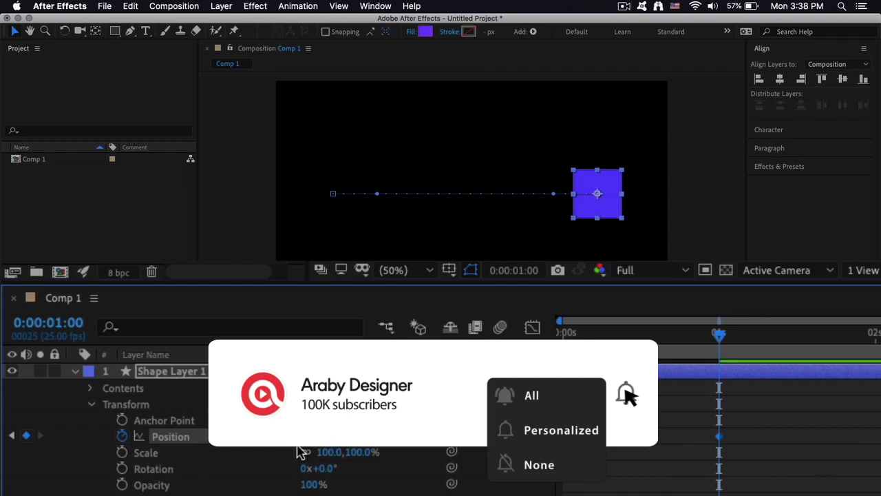
drag(719, 335, 714, 335)
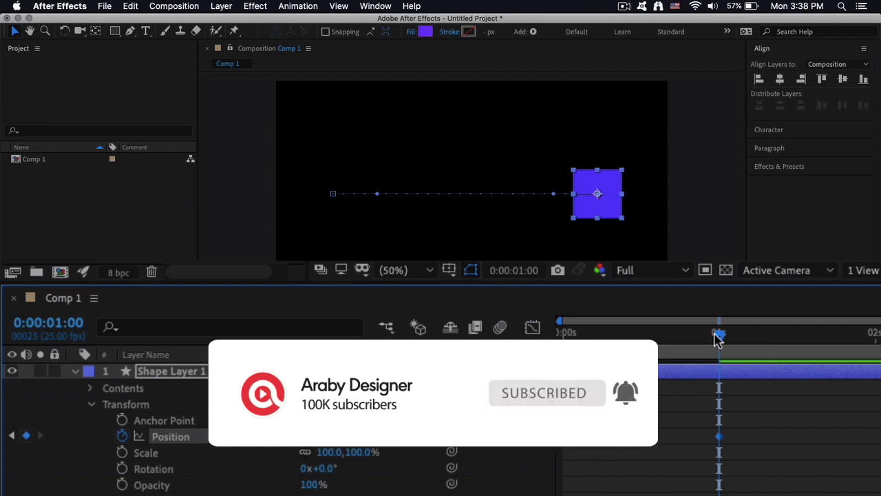
click(564, 332)
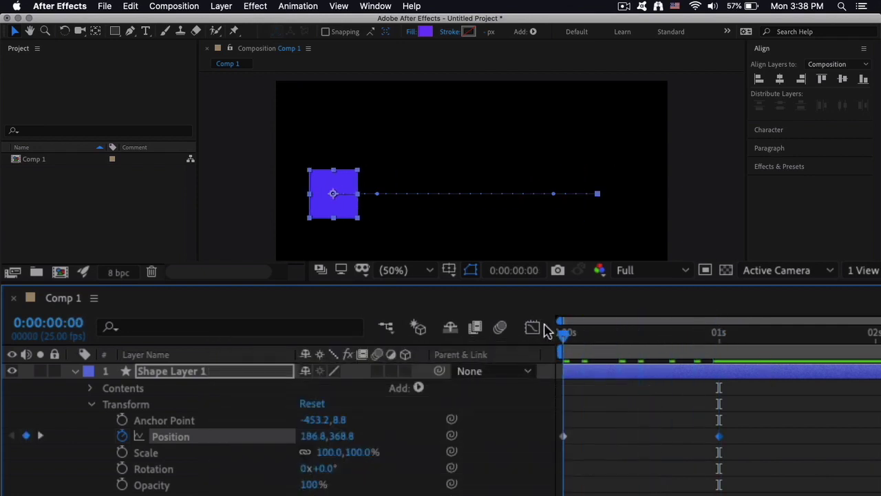
click(227, 234)
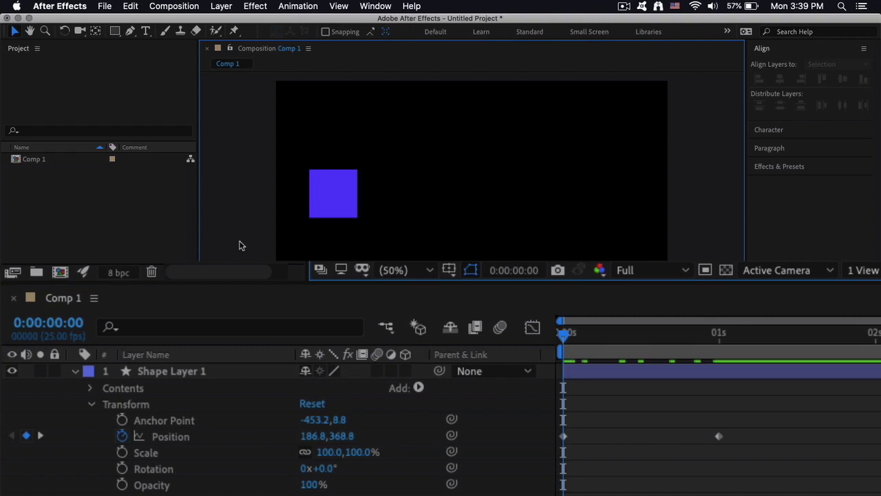
Step: Preview the left-to-right slide a few times from the first frame
key(space)
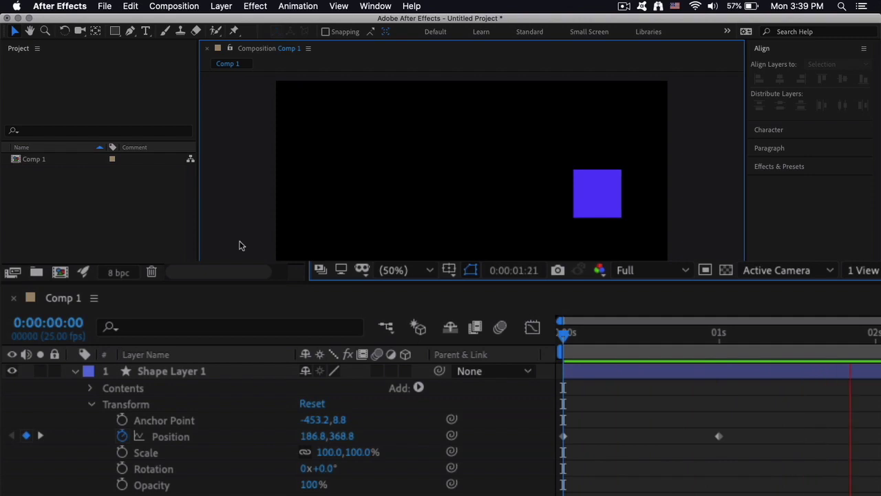
key(space)
drag(819, 337, 539, 333)
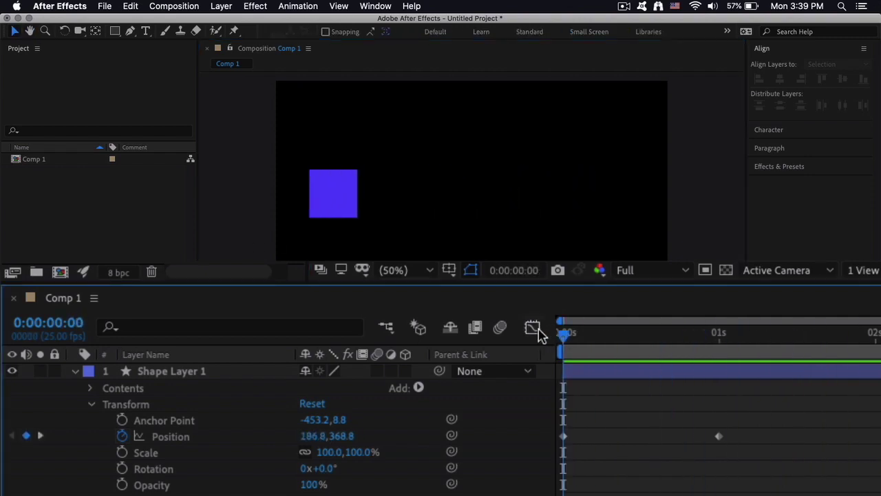
key(space)
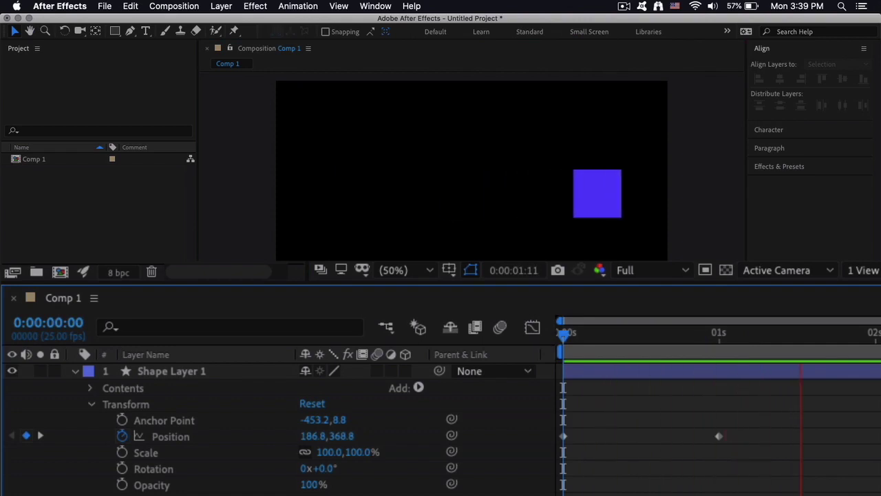
click(826, 393)
drag(830, 339, 564, 335)
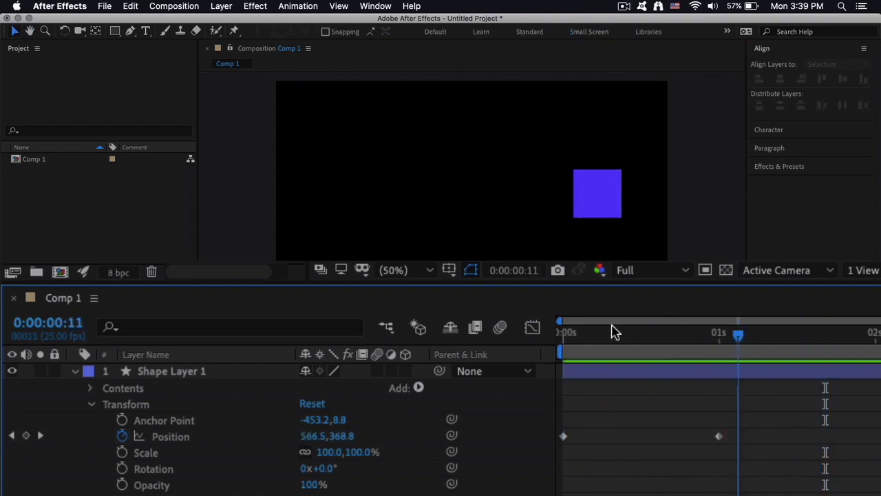
key(space)
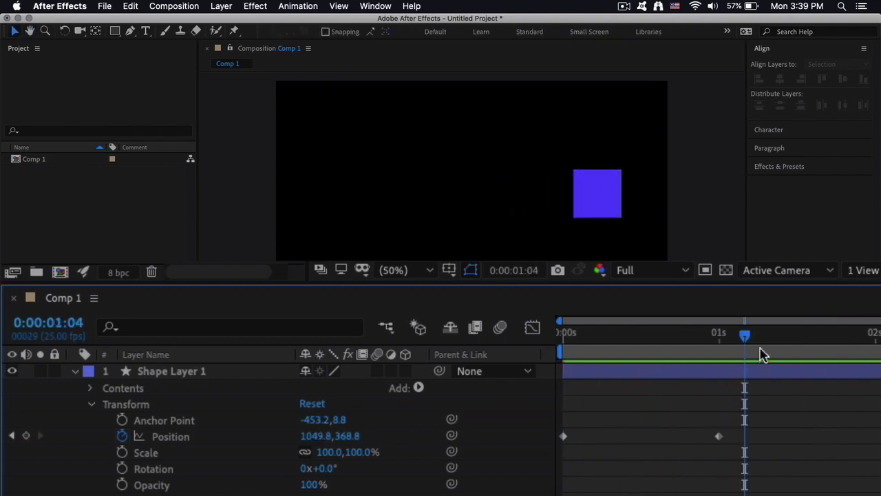
Step: Drag the end Position keyframe later in time and preview the slower slide
drag(744, 335, 675, 336)
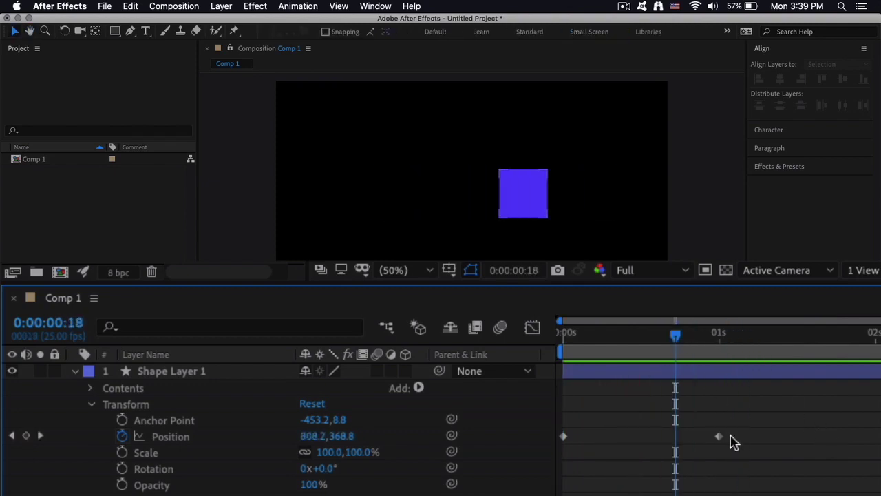
mouse_move(720, 438)
mouse_down()
mouse_move(771, 439)
mouse_move(564, 424)
mouse_move(666, 426)
mouse_up()
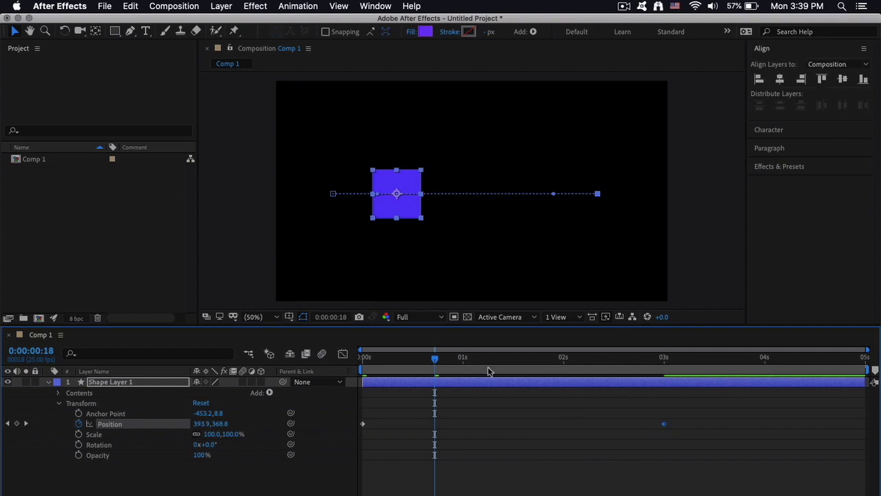
drag(439, 363, 333, 357)
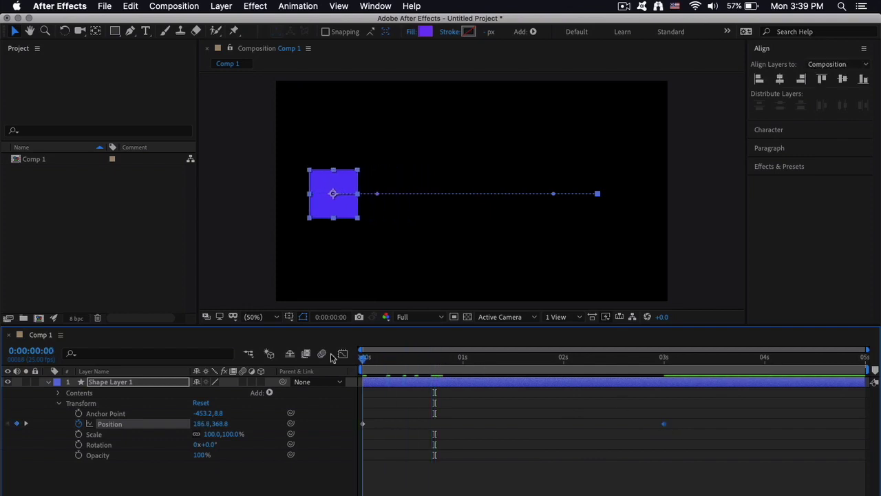
click(241, 230)
key(space)
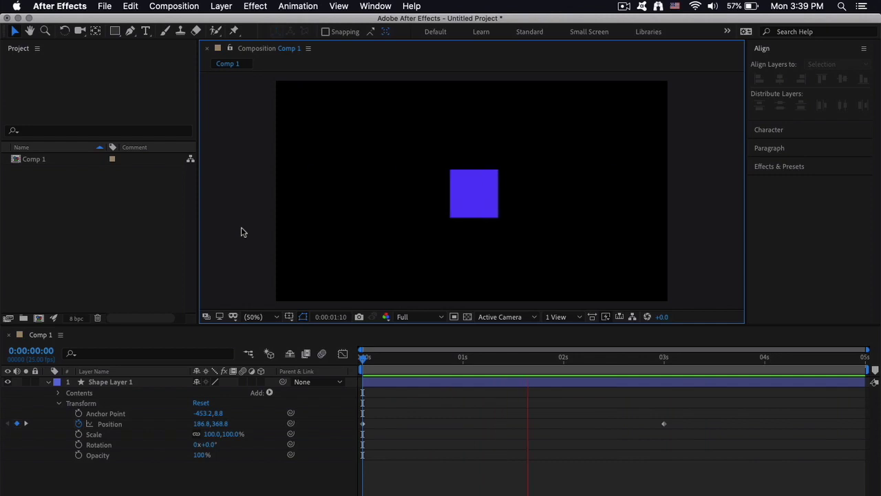
key(space)
Step: Drag the end keyframe back toward 2 s, preview, then move it much earlier
drag(660, 424, 564, 422)
mouse_move(724, 357)
mouse_down()
mouse_move(572, 355)
mouse_move(303, 320)
mouse_up()
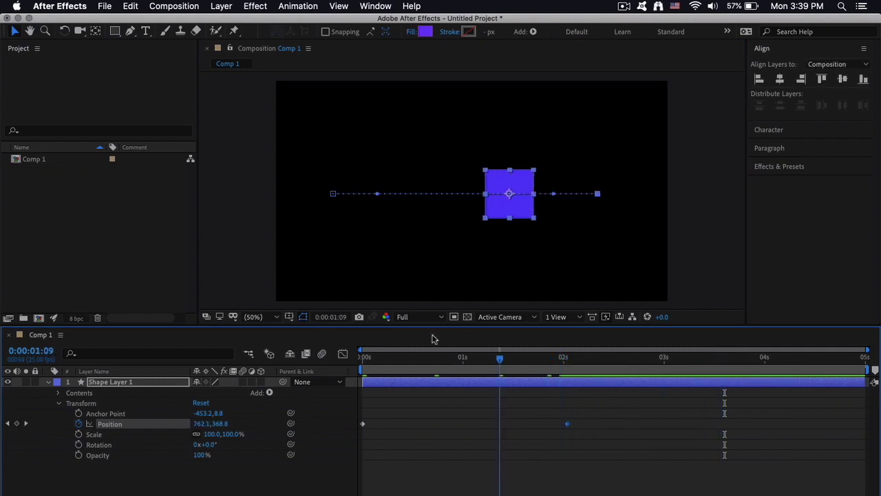
click(230, 240)
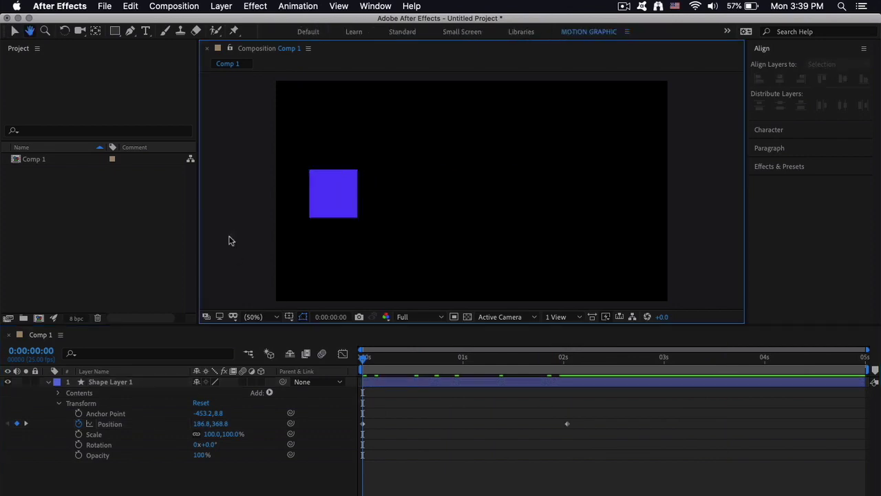
key(space)
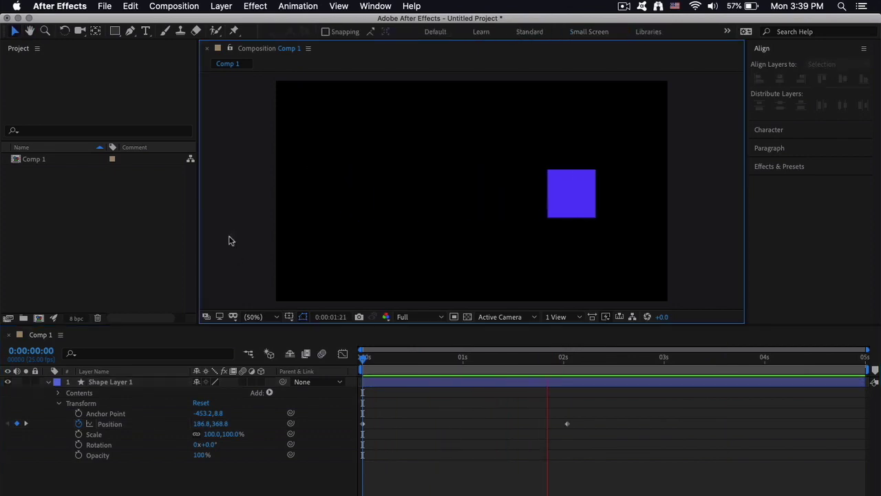
key(space)
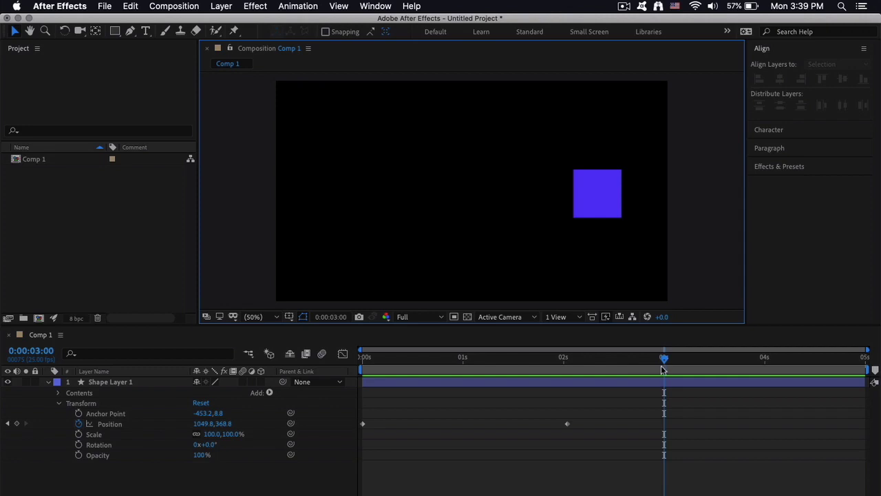
drag(664, 358, 572, 358)
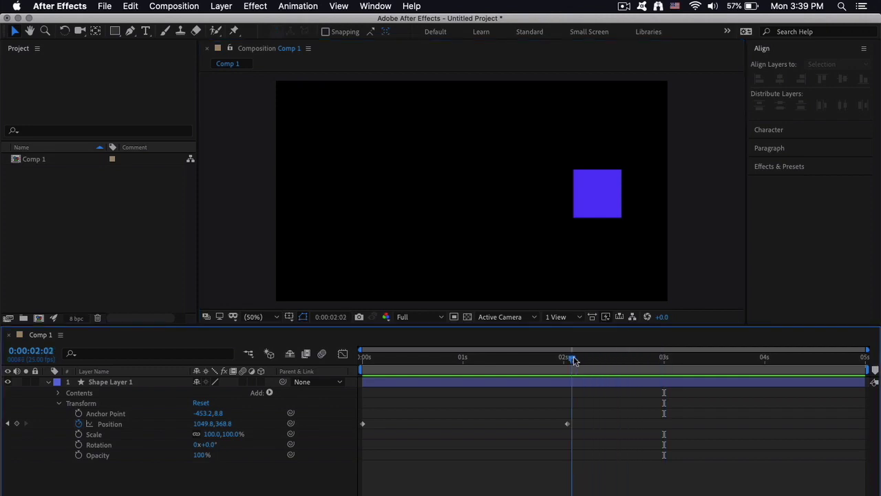
drag(567, 424, 420, 412)
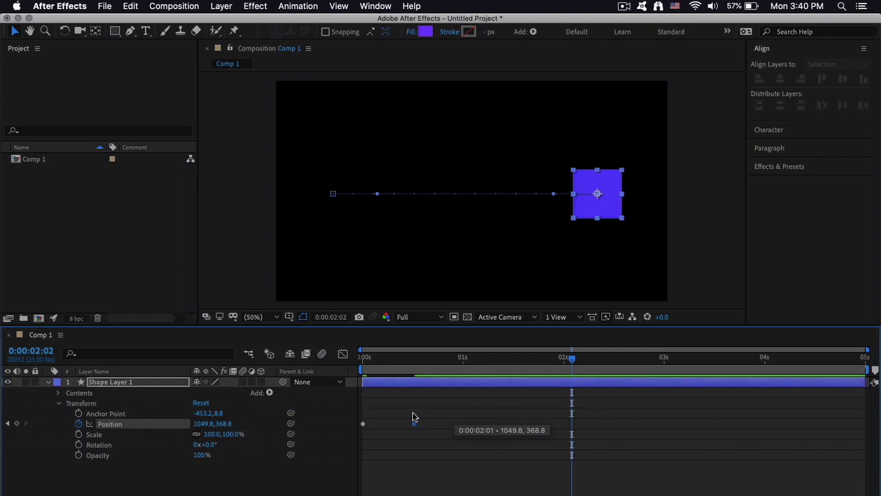
Step: Settle the end keyframe near 0.5 s and trim the work area to about one second, zoomed in
drag(412, 417, 412, 416)
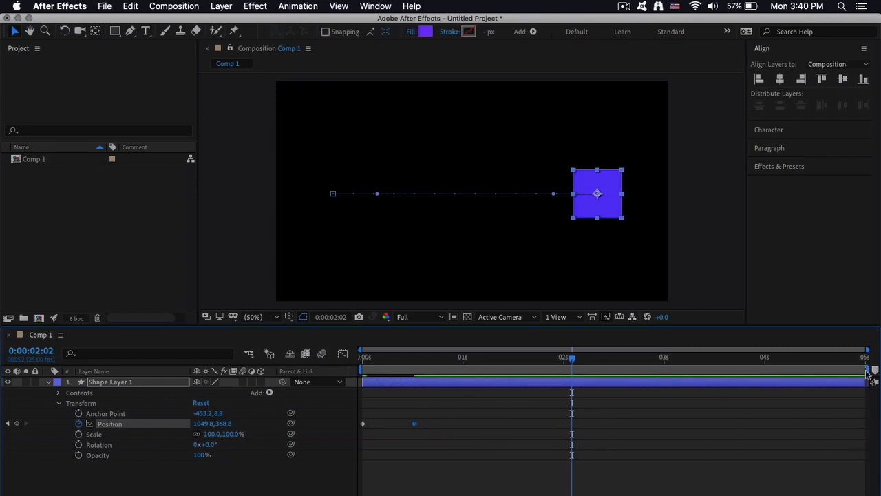
drag(866, 370, 433, 366)
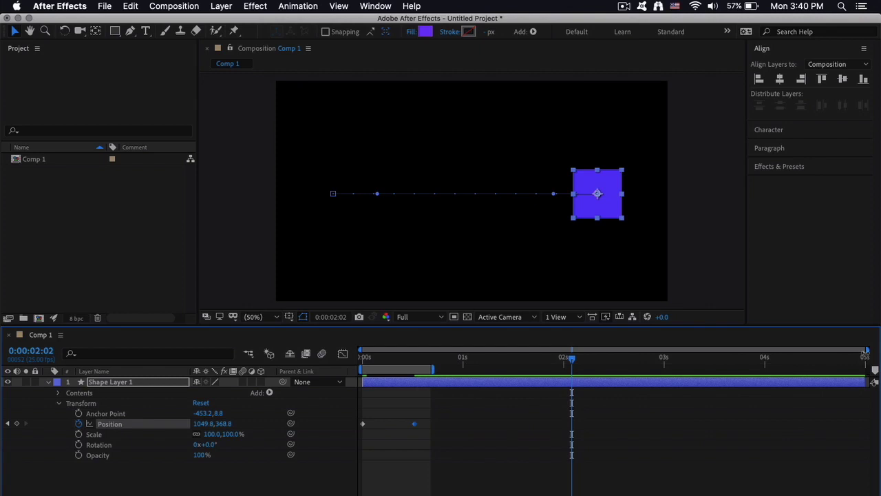
key(=)
key(=)
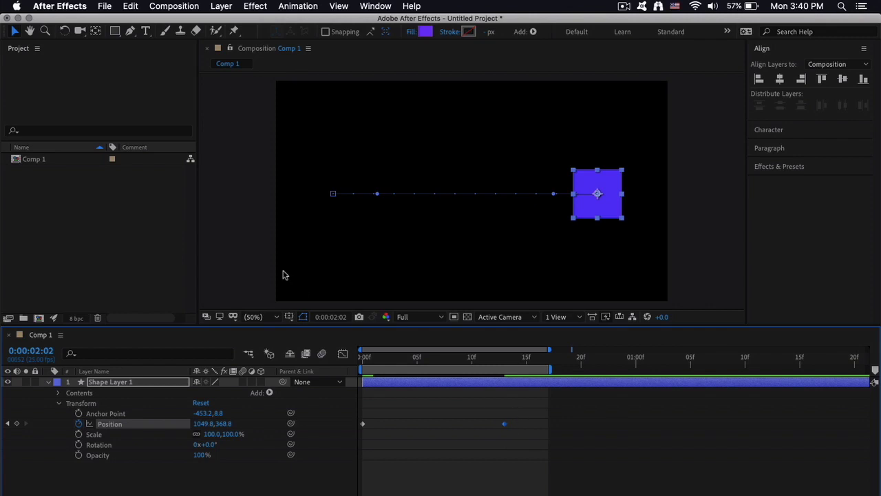
Step: Loop-preview the quicker slide from frame 0, then select Position to show the motion path
drag(372, 362, 344, 360)
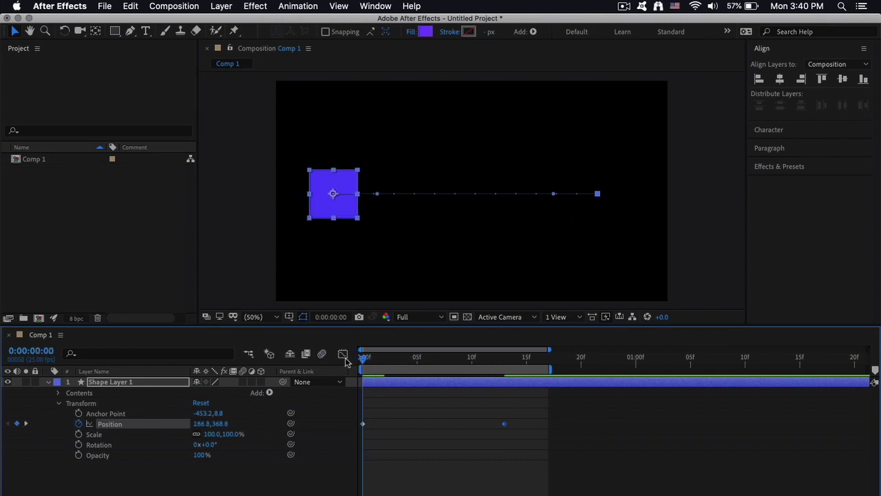
click(230, 256)
key(space)
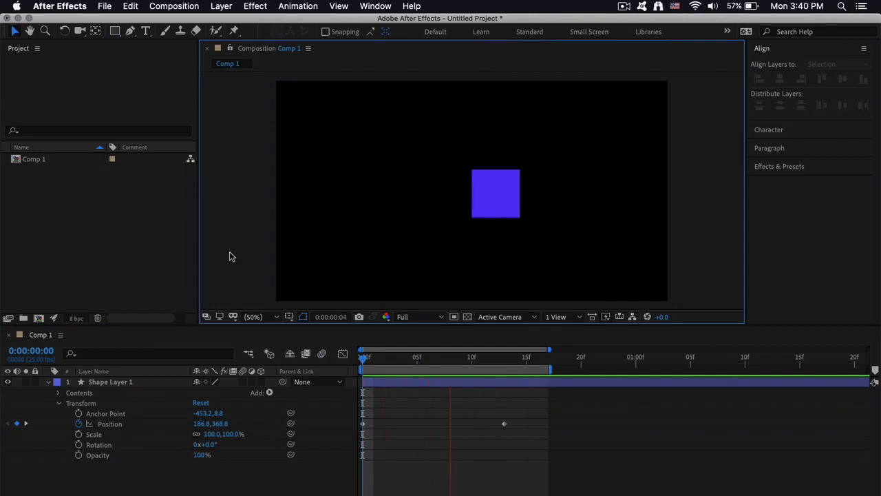
key(space)
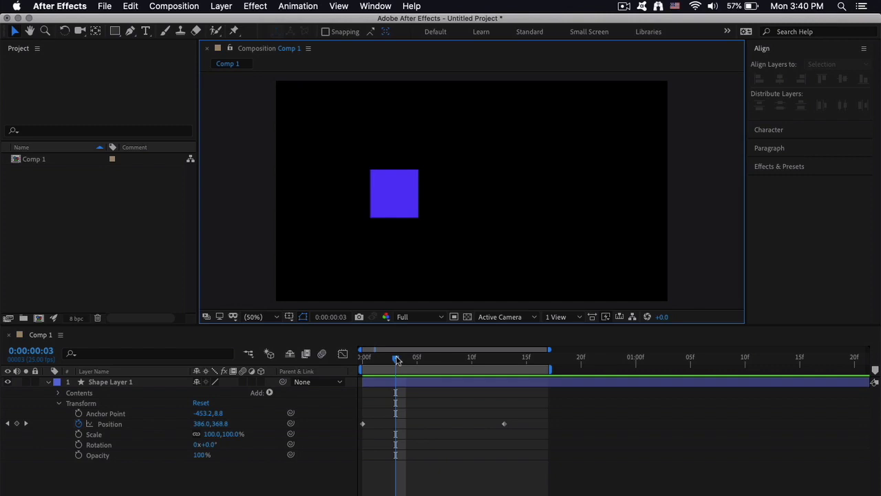
drag(396, 360, 365, 361)
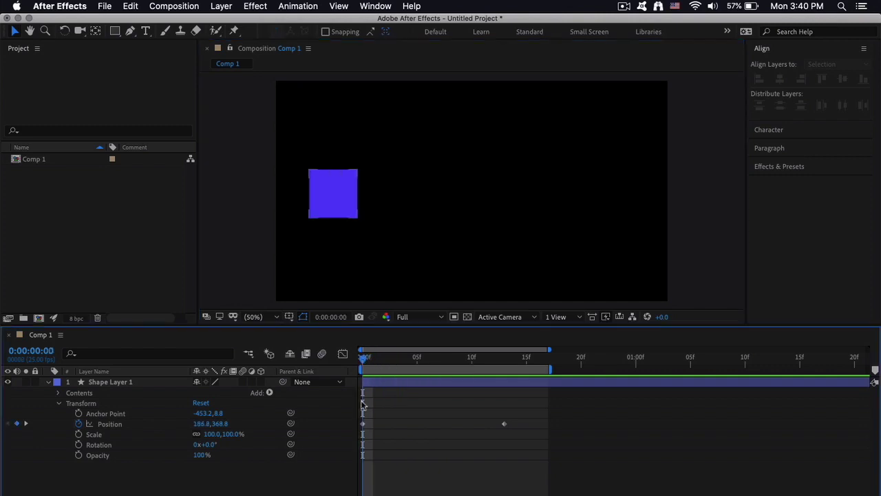
click(363, 425)
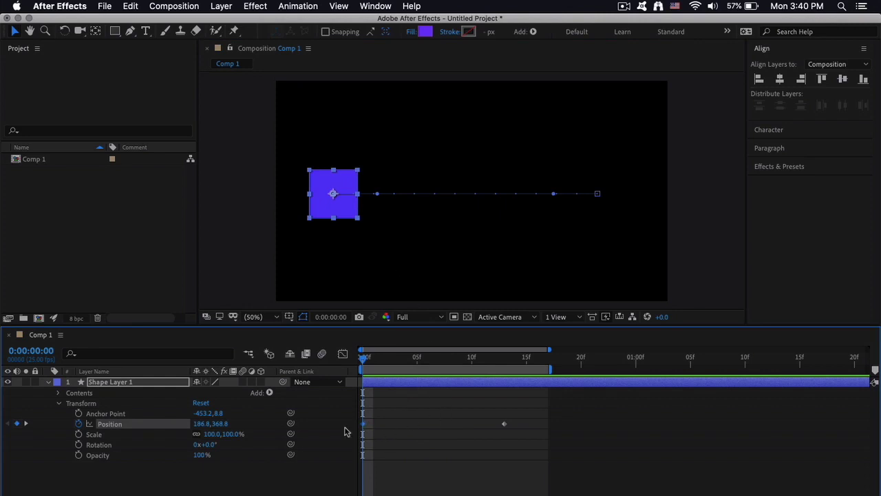
Step: Centre the square horizontally at frame 0, then horizontally and vertically at frame 13
mouse_move(198, 426)
mouse_down()
mouse_move(467, 421)
mouse_move(445, 421)
mouse_move(455, 420)
mouse_up()
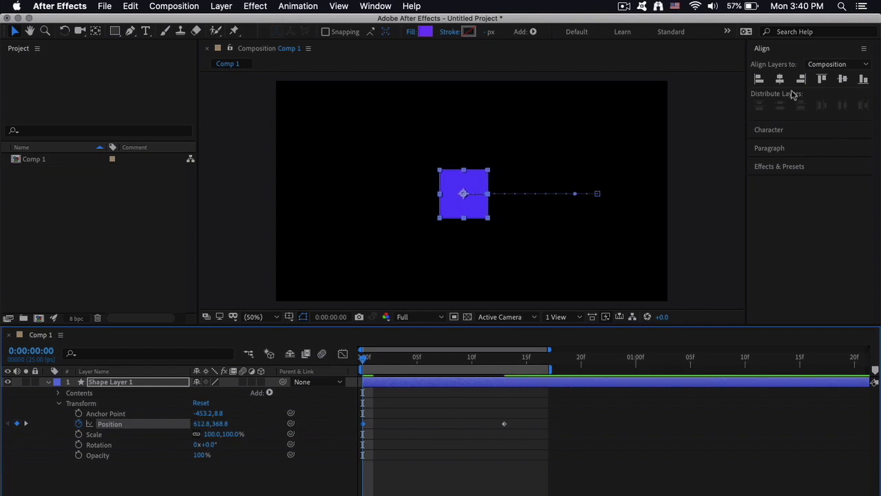
click(780, 78)
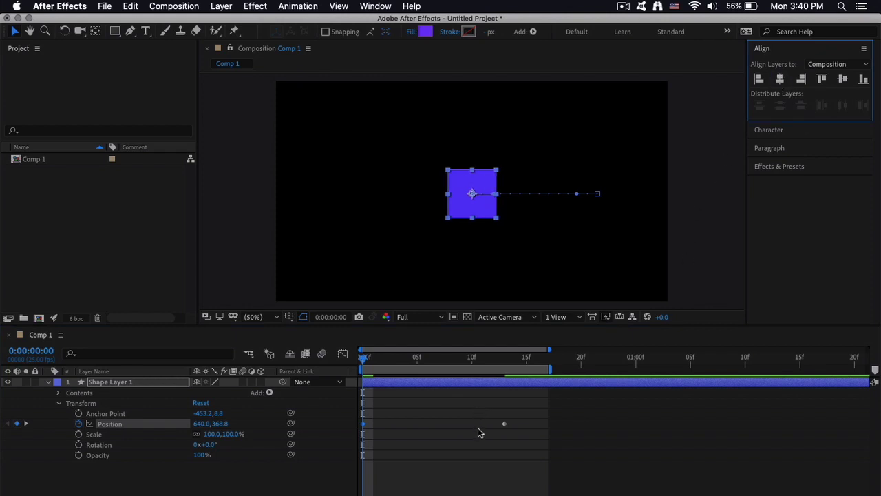
click(504, 424)
drag(377, 363, 504, 364)
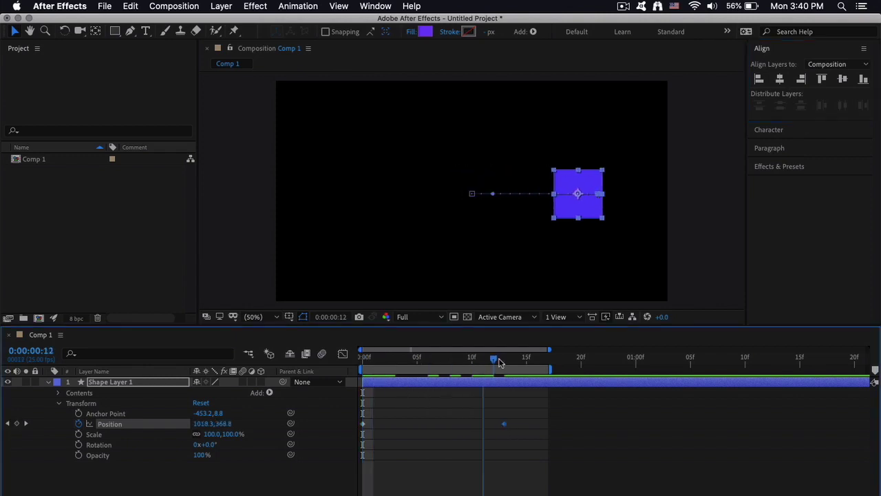
click(503, 362)
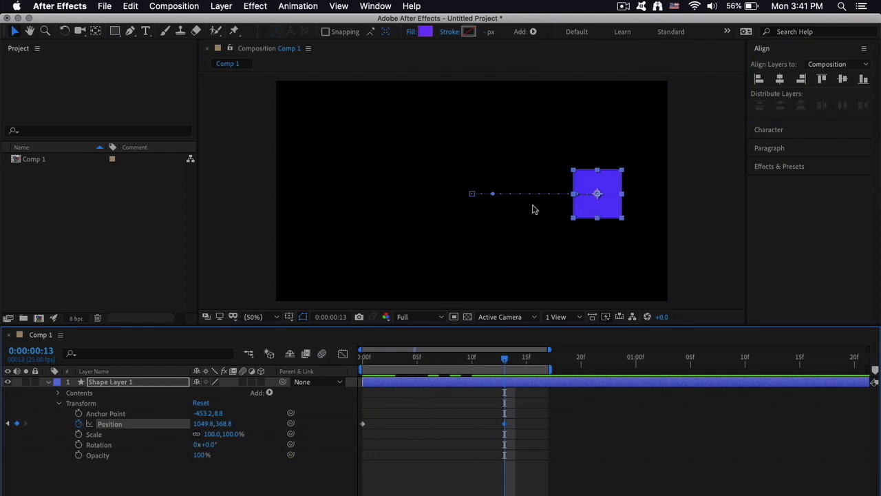
click(780, 79)
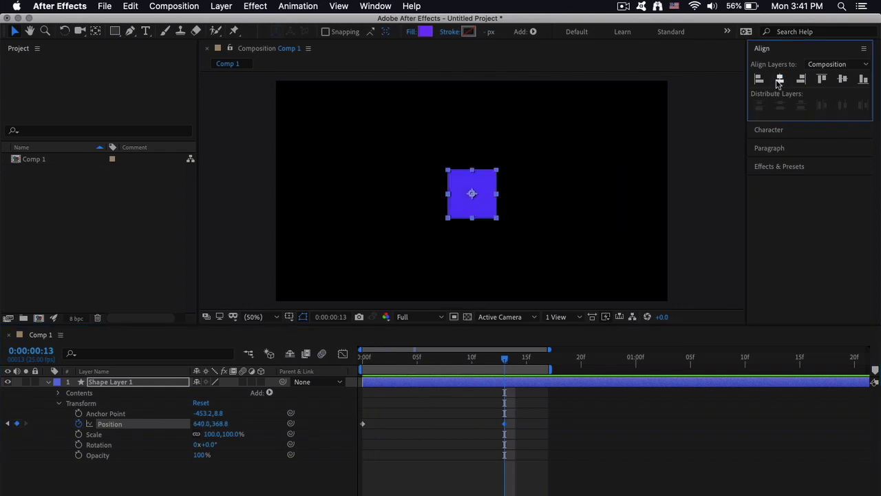
click(843, 80)
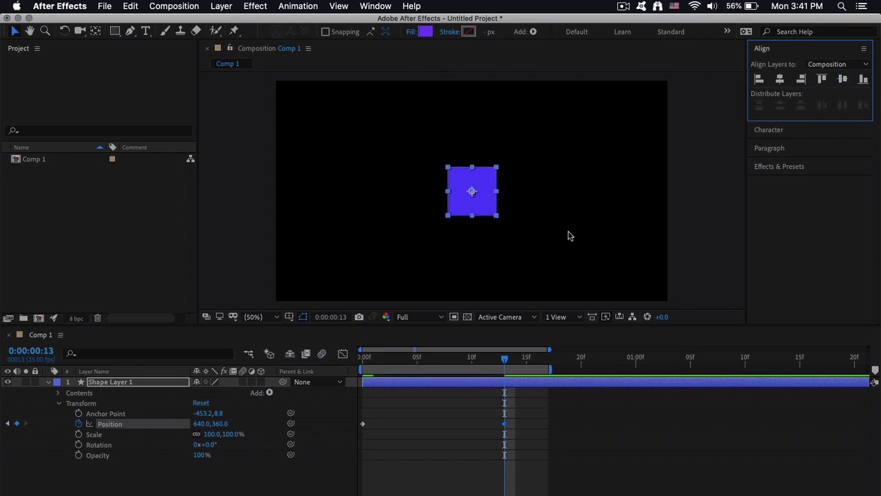
Step: Back at frame 0, centre the square vertically so both keyframes read 640, 360
drag(505, 358, 363, 358)
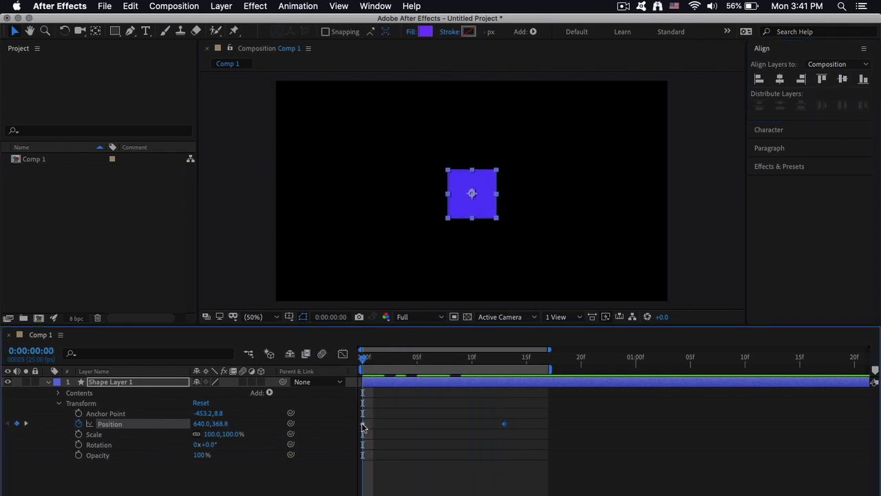
click(780, 80)
click(842, 80)
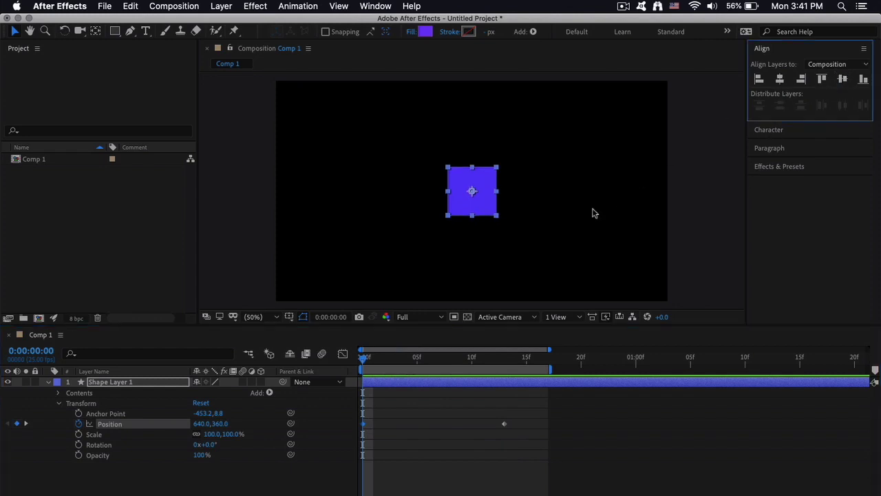
mouse_move(367, 359)
mouse_down()
mouse_move(459, 355)
mouse_move(361, 351)
mouse_up()
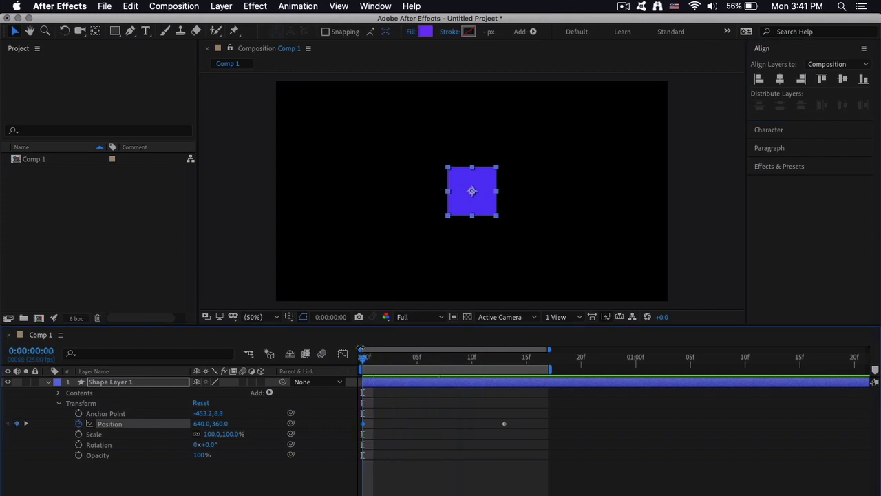
Step: At frame 0, raise the square to Position Y 102, undoing a stray X change
drag(363, 359, 331, 355)
drag(197, 423, 216, 423)
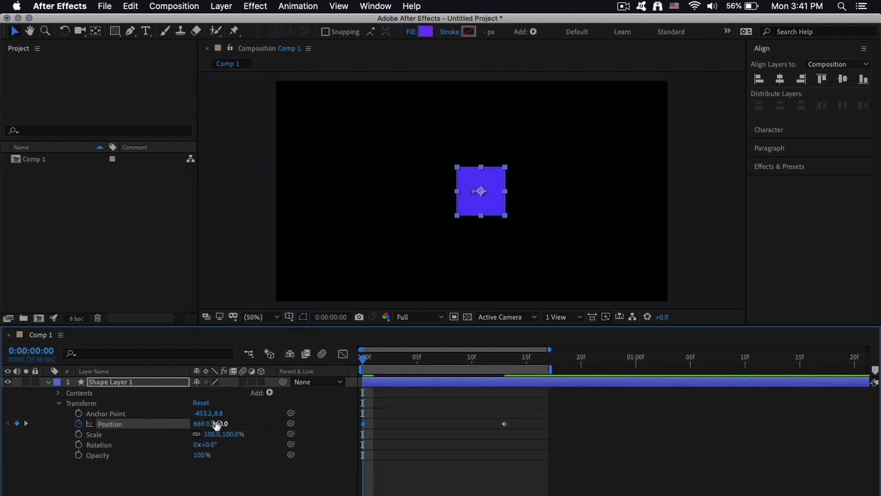
key(super+z)
drag(224, 423, 79, 406)
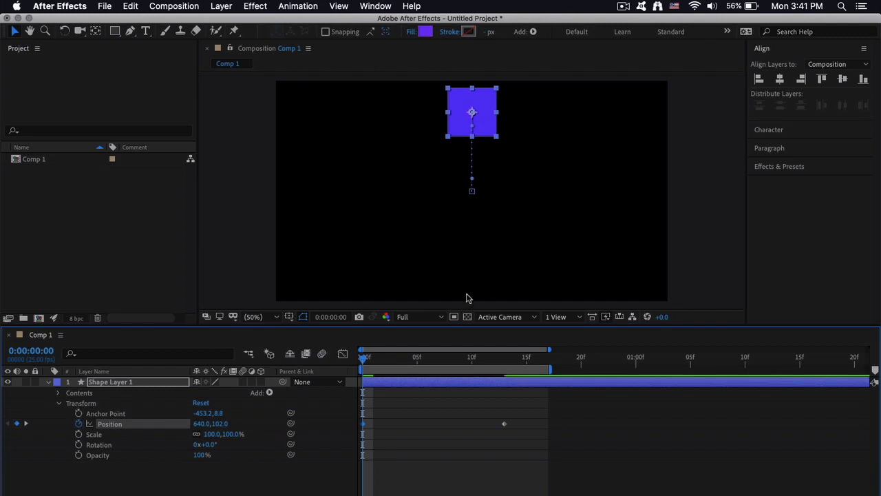
Step: At frame 13, lower the square to Position Y 578, then preview from frame 0
drag(363, 359, 503, 359)
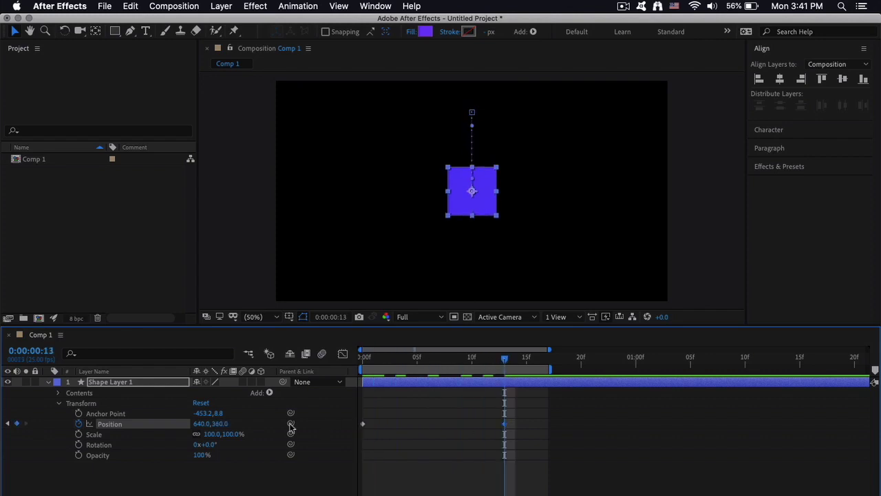
drag(219, 423, 353, 423)
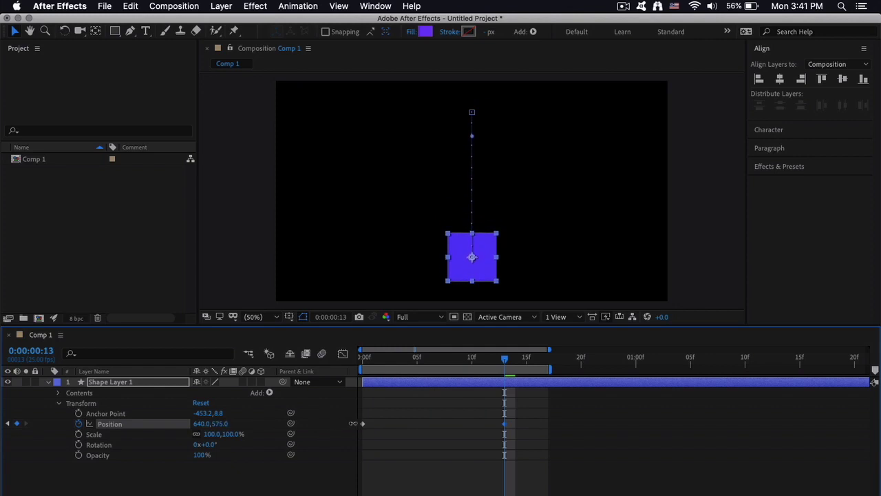
drag(356, 422, 373, 423)
drag(504, 362, 363, 358)
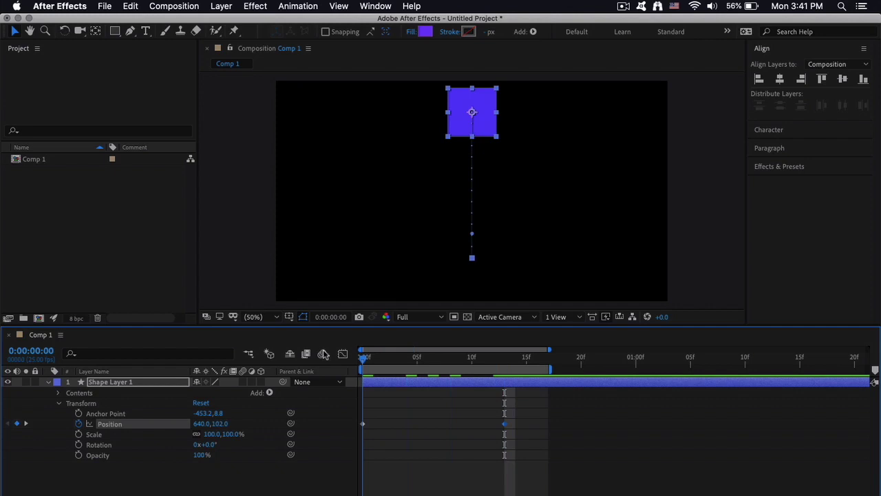
click(234, 262)
key(space)
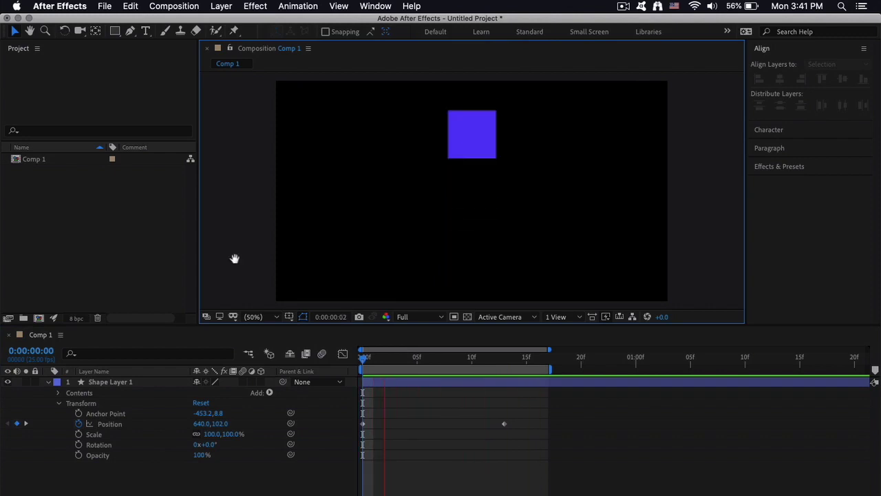
Step: Extend the work area beyond one second and zoom the timeline out to seconds
key(space)
drag(553, 370, 610, 370)
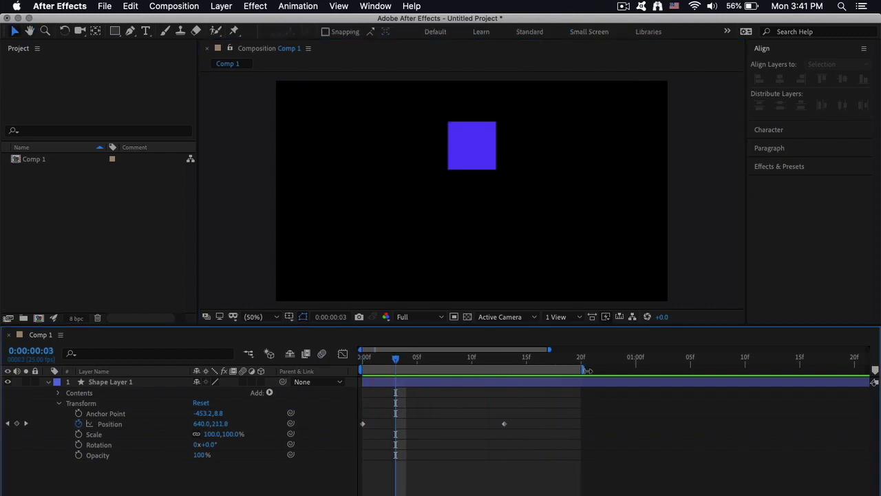
key(minus)
key(minus)
key(minus)
key(minus)
drag(480, 370, 555, 369)
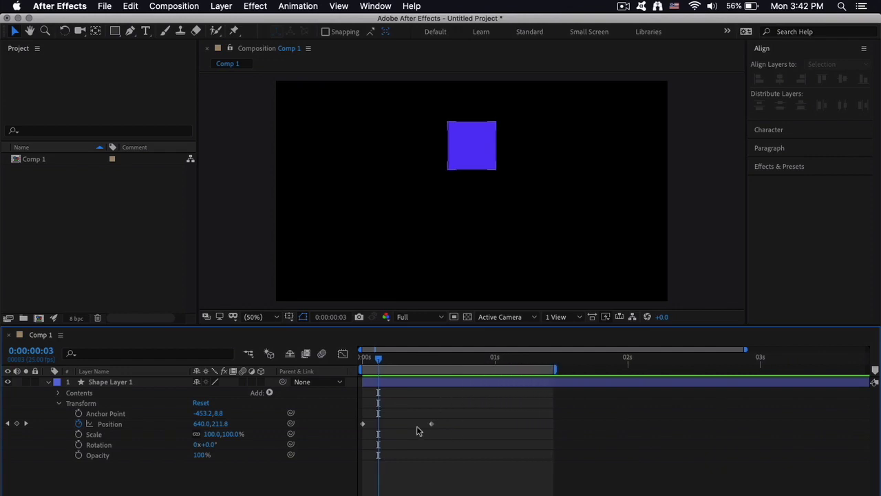
Step: Move the end Position keyframe to about 1 s and preview the slower drop
drag(431, 424, 496, 424)
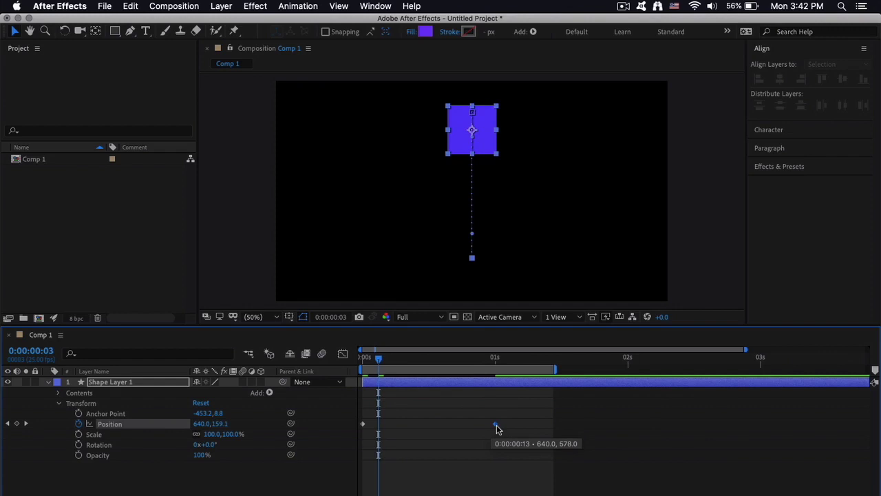
drag(378, 357, 362, 357)
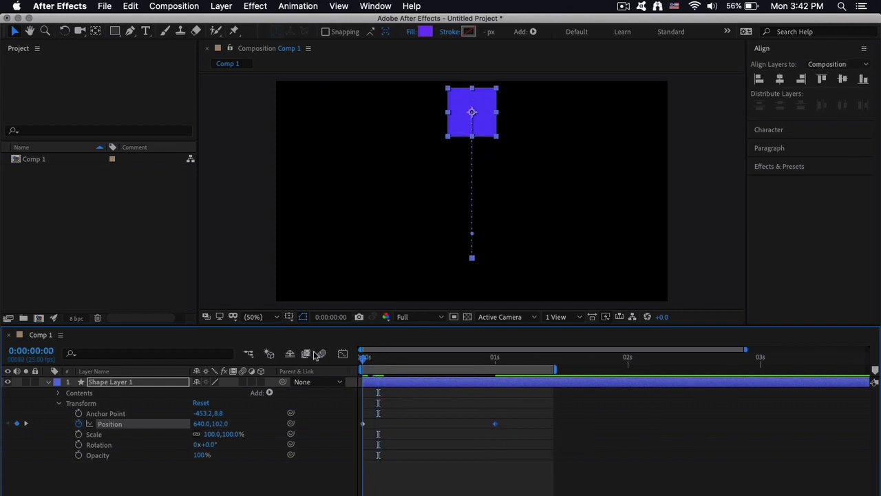
click(241, 234)
key(space)
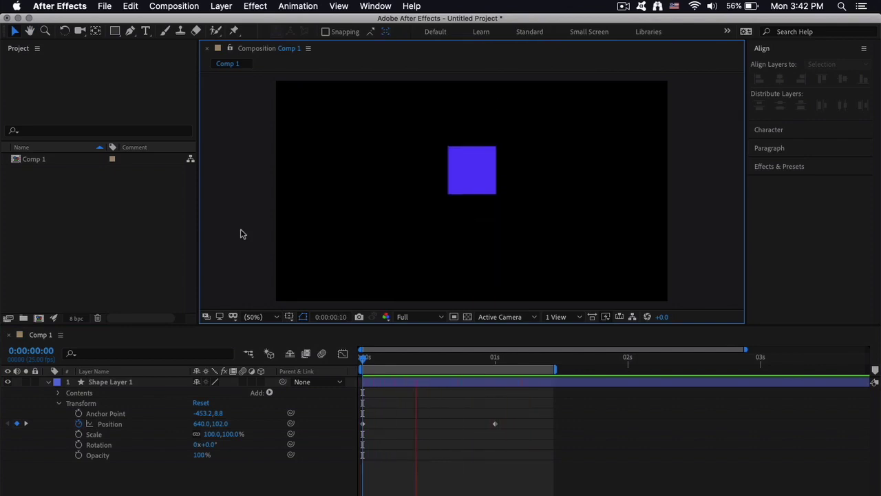
key(space)
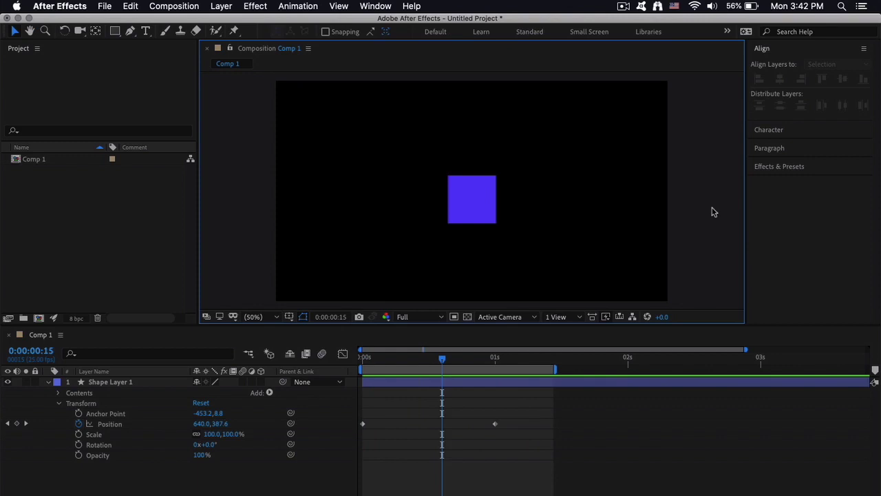